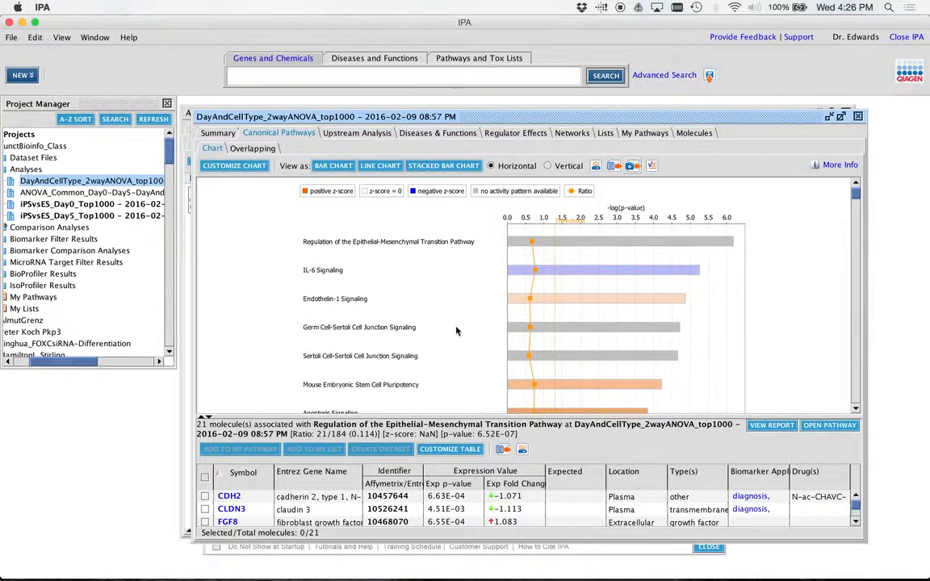
Step: Find Germ Cell-Sertoli Cell Junction Signaling in the canonical pathways chart and open its pathway diagram
scroll(411, 323, "down", 5)
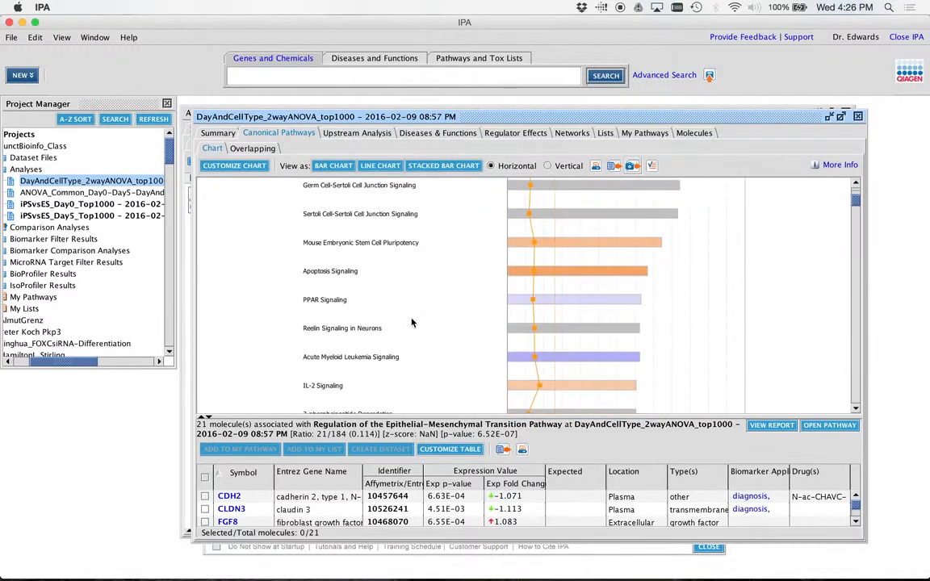
scroll(411, 323, "up", 3)
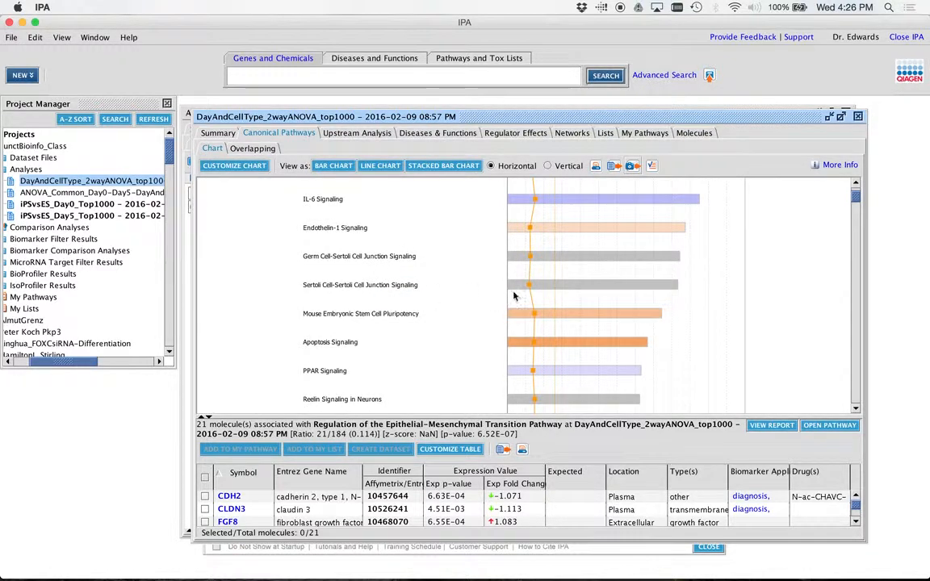
mouse_move(520, 262)
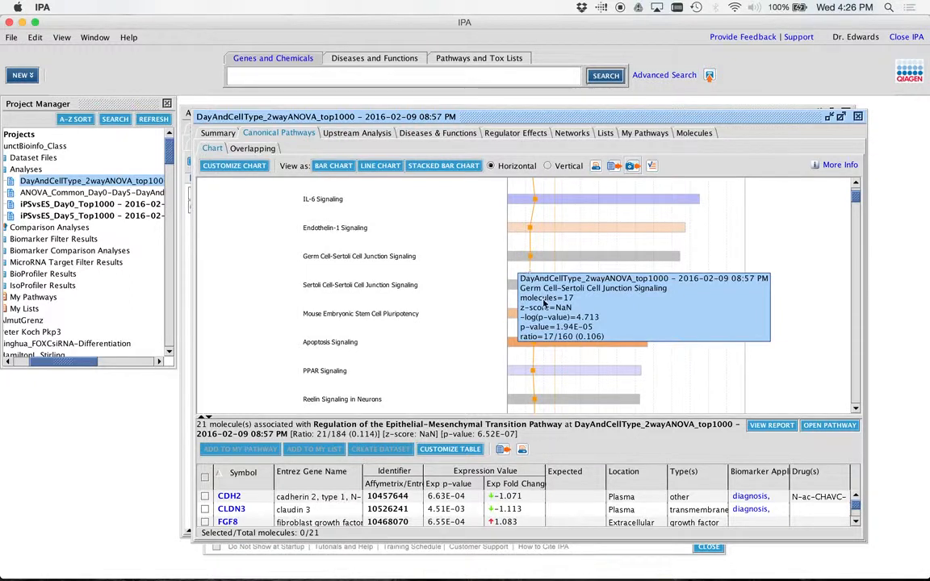
left_click(602, 260)
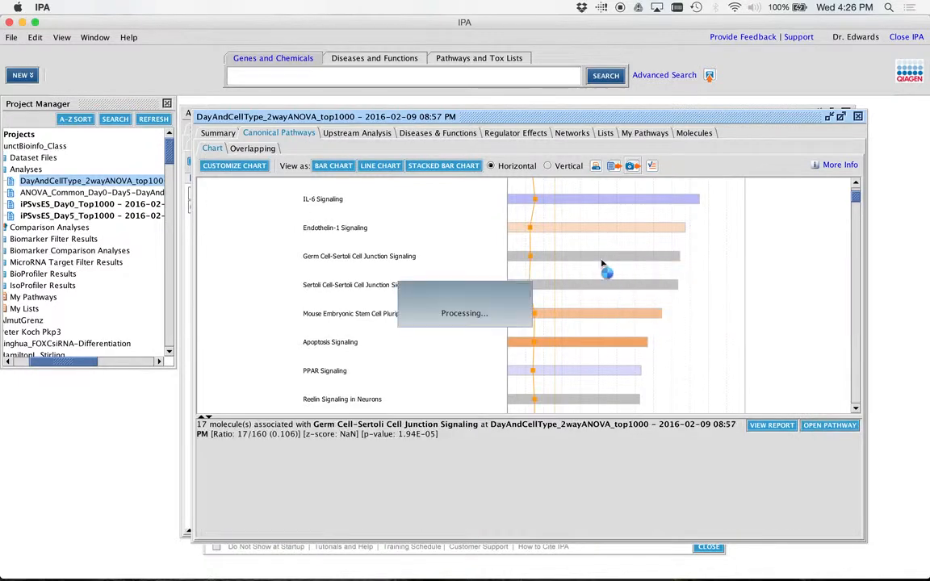
left_click(839, 428)
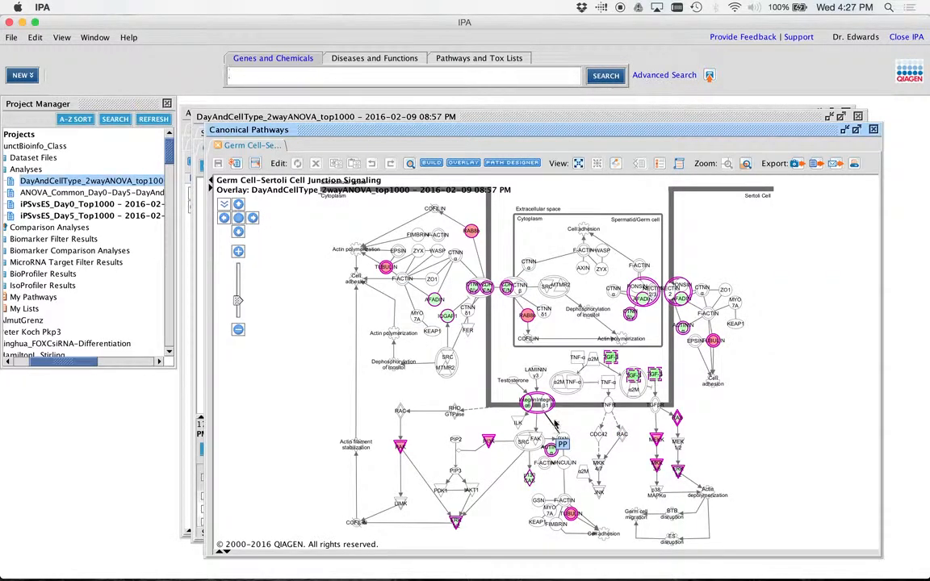
Step: Examine the pathway diagram up close and inspect the F-ACTIN node in the spermatid/germ cell
scroll(547, 404, "up", 5)
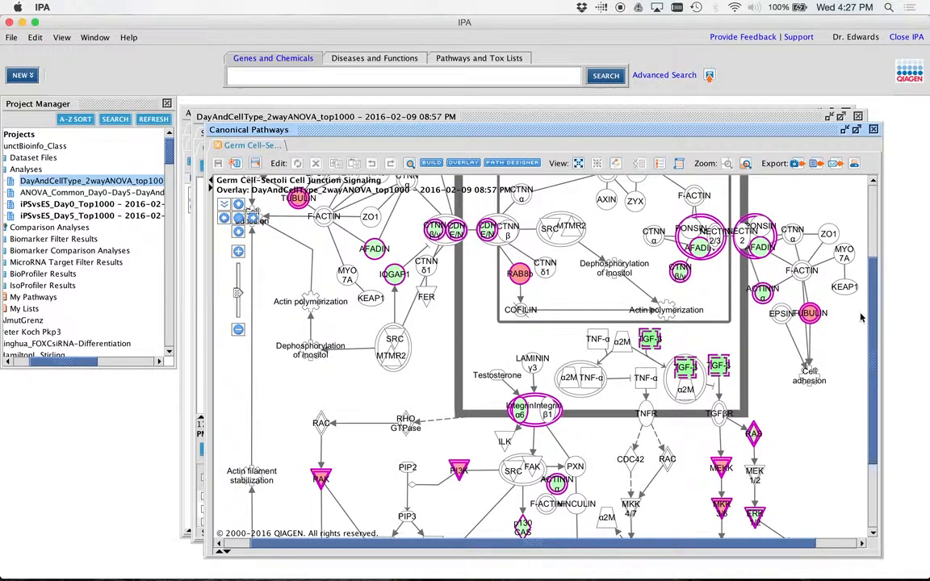
left_click_drag(873, 316, 872, 286)
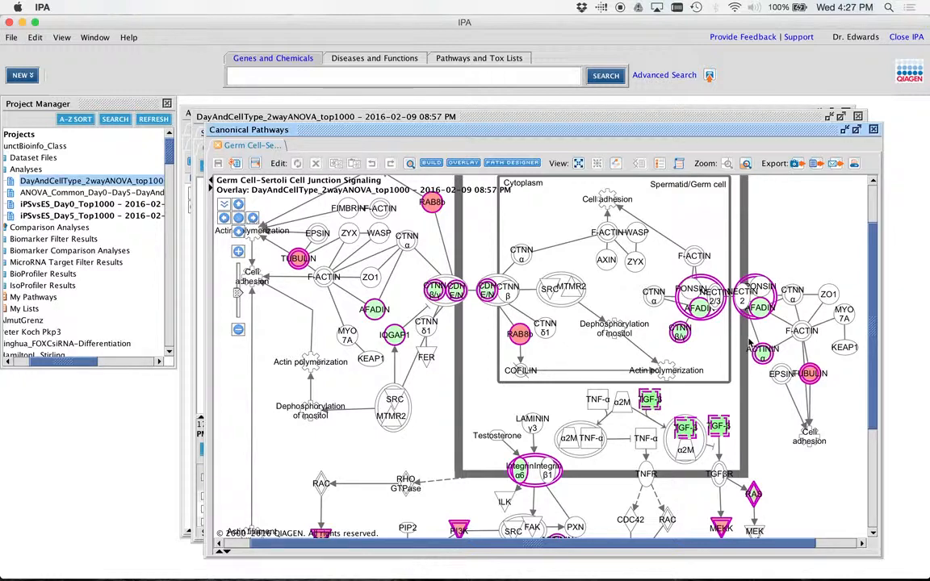
mouse_move(750, 322)
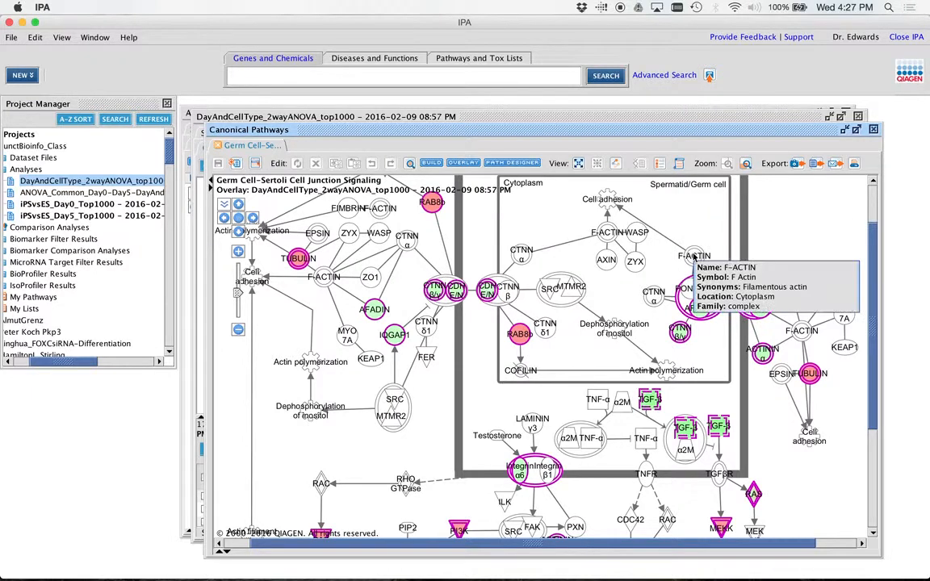
left_click(694, 254)
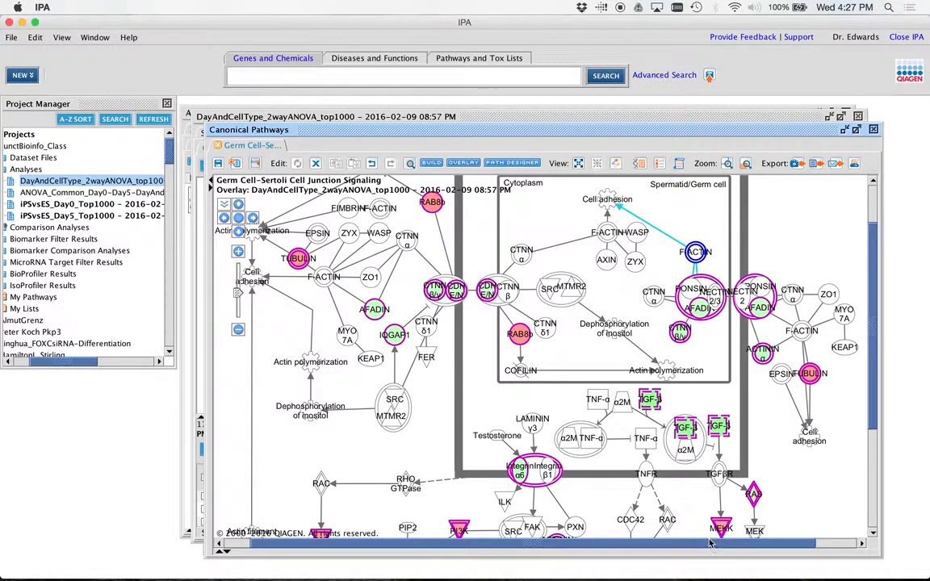
Step: Add a biologic drug molecule to the empty area of the pathway below the SRC/MTMR2 complex
left_click_drag(711, 544, 761, 550)
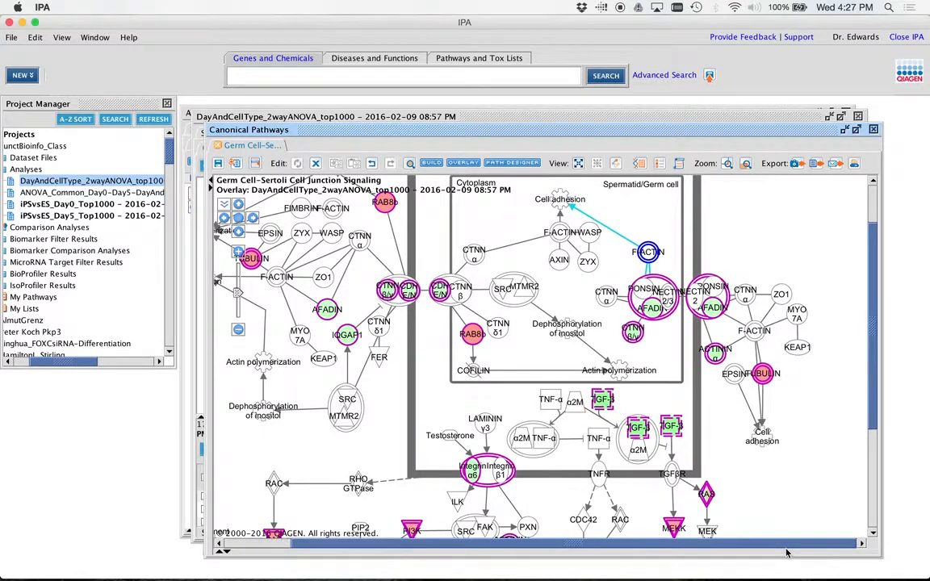
left_click(431, 163)
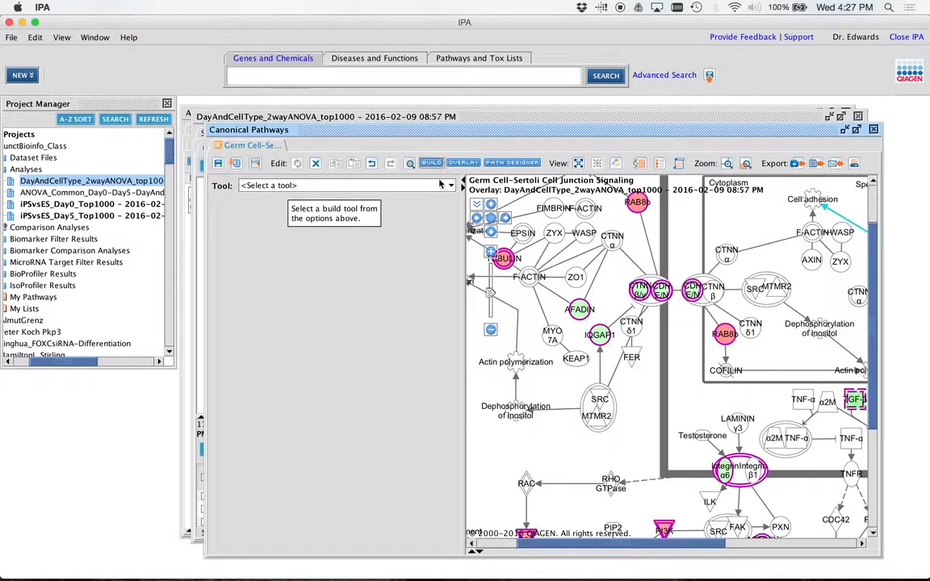
left_click(452, 186)
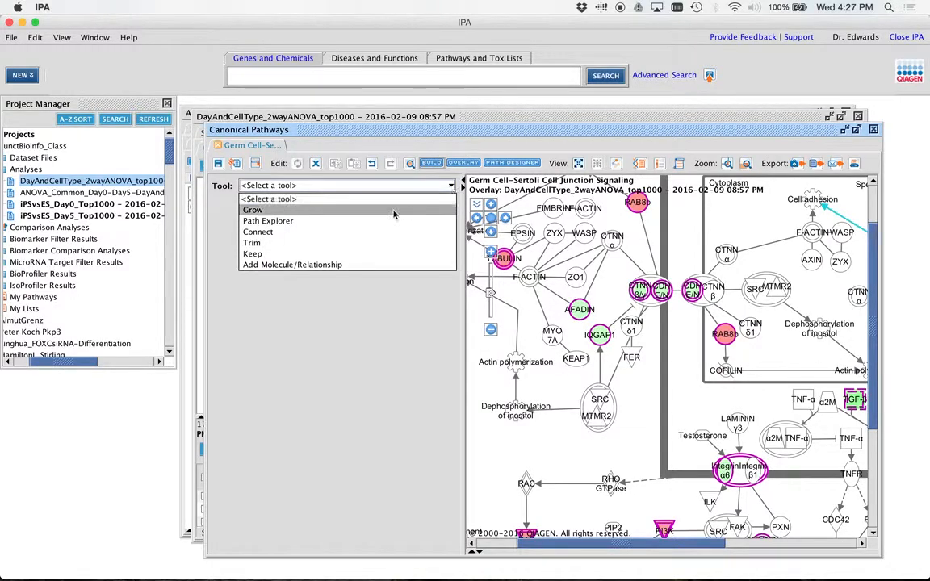
left_click(360, 264)
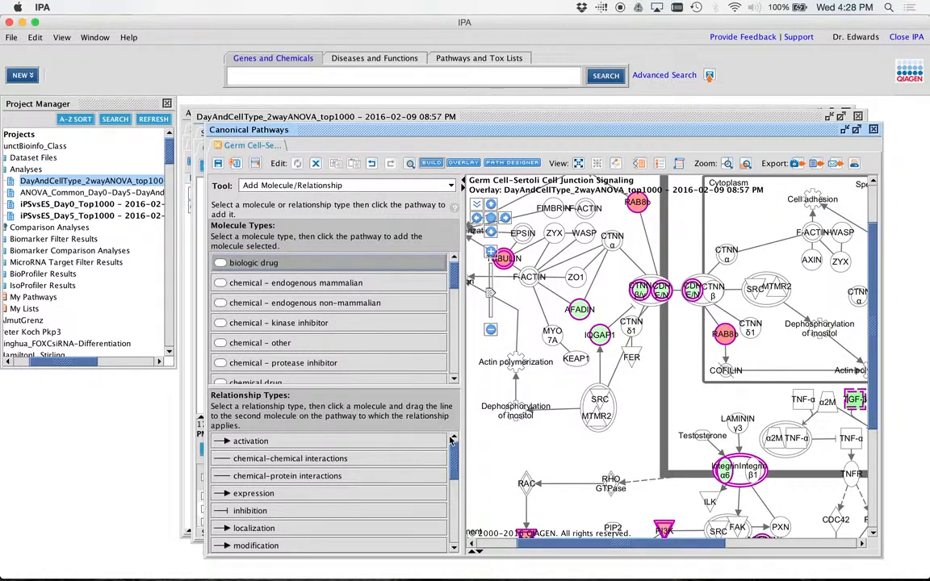
left_click(558, 452)
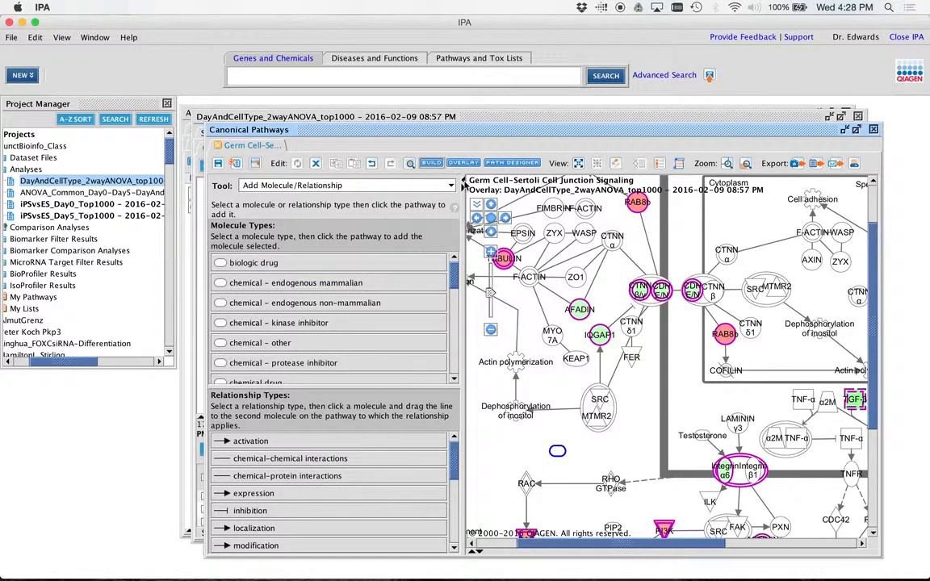
left_click(420, 166)
Step: Define the new blank node as TP53 (tumor protein p53) by searching genes and chemicals for tp53
mouse_move(305, 453)
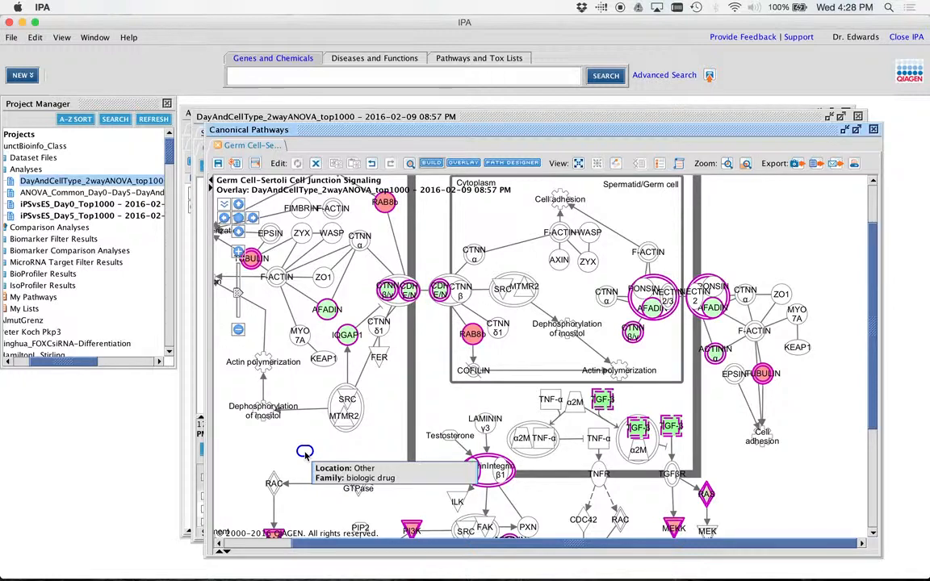
double_click(305, 453)
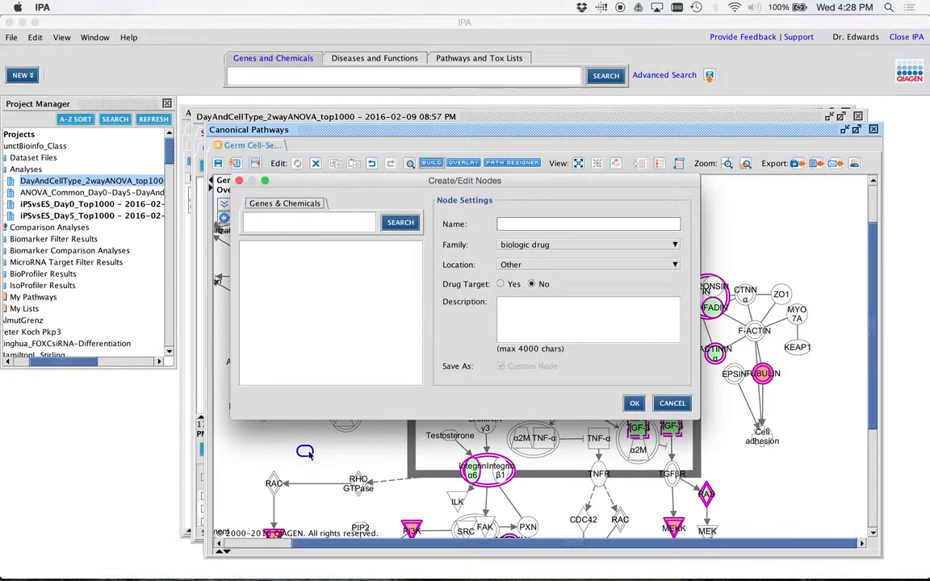
left_click(285, 224)
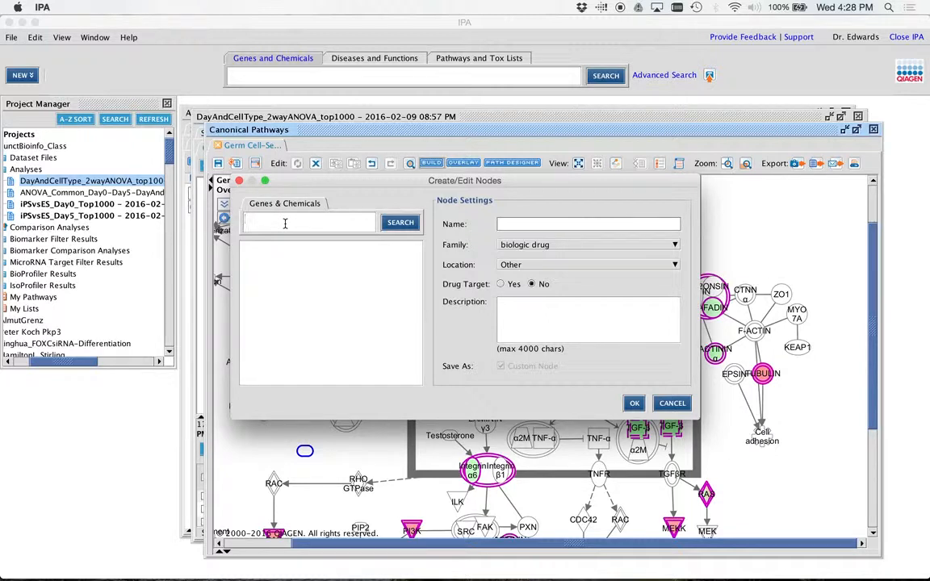
type("tp53")
left_click(405, 223)
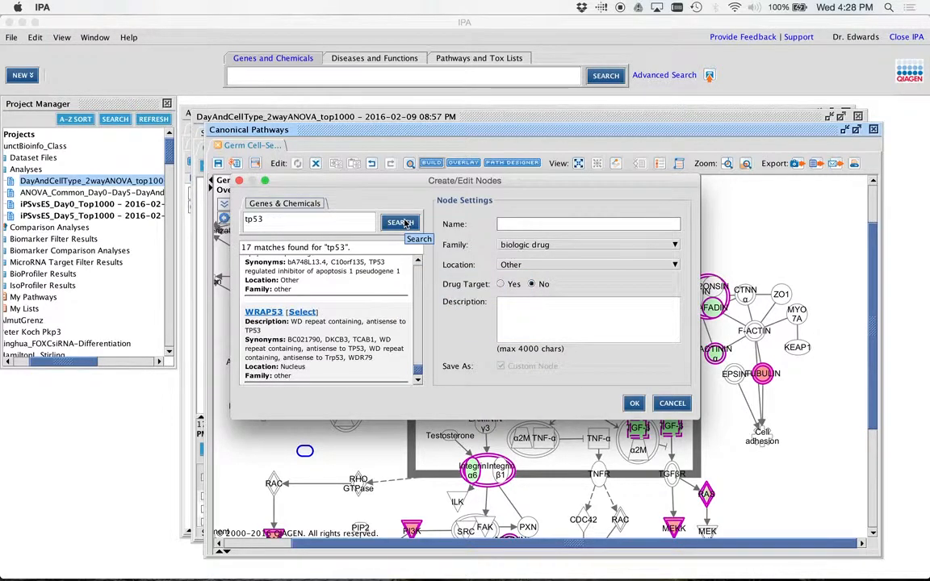
left_click(418, 371)
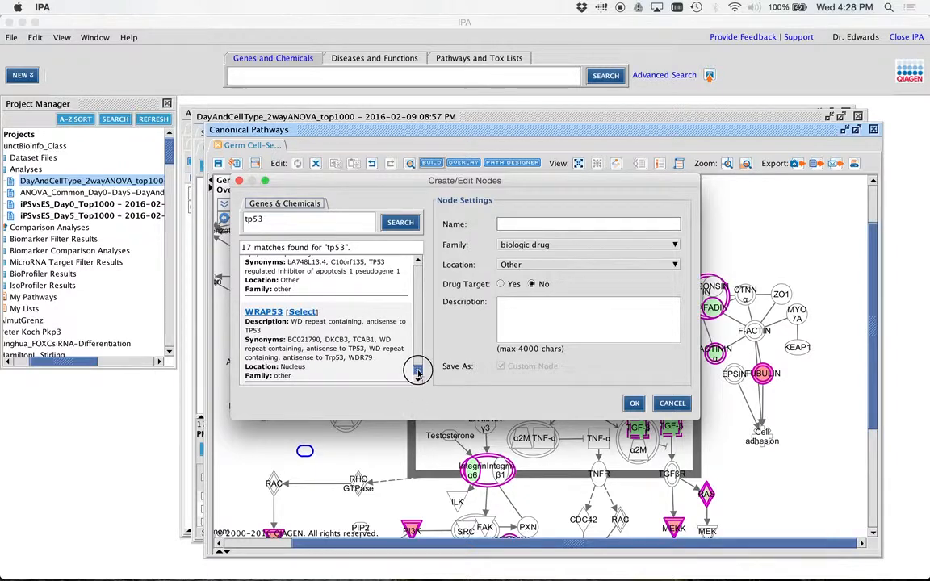
left_click_drag(417, 371, 420, 311)
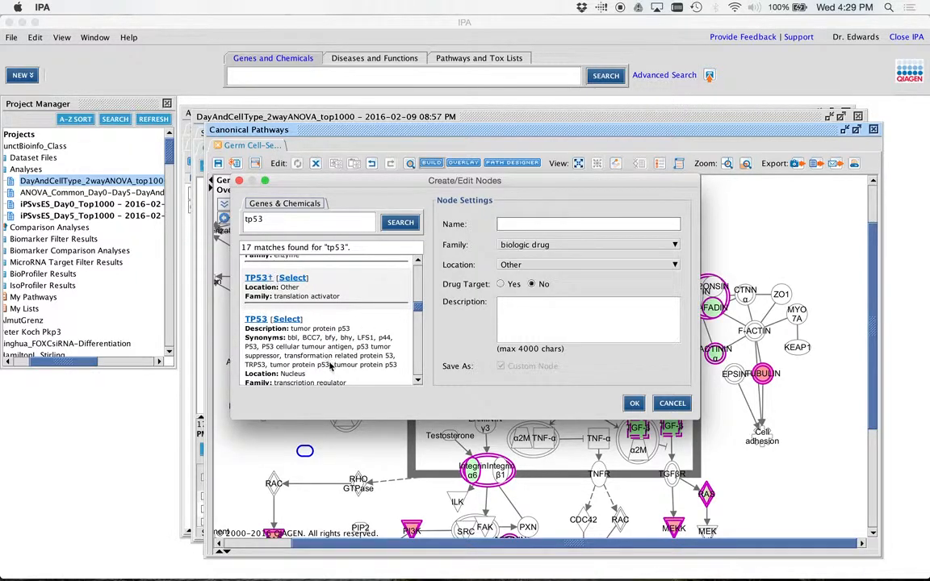
left_click(289, 320)
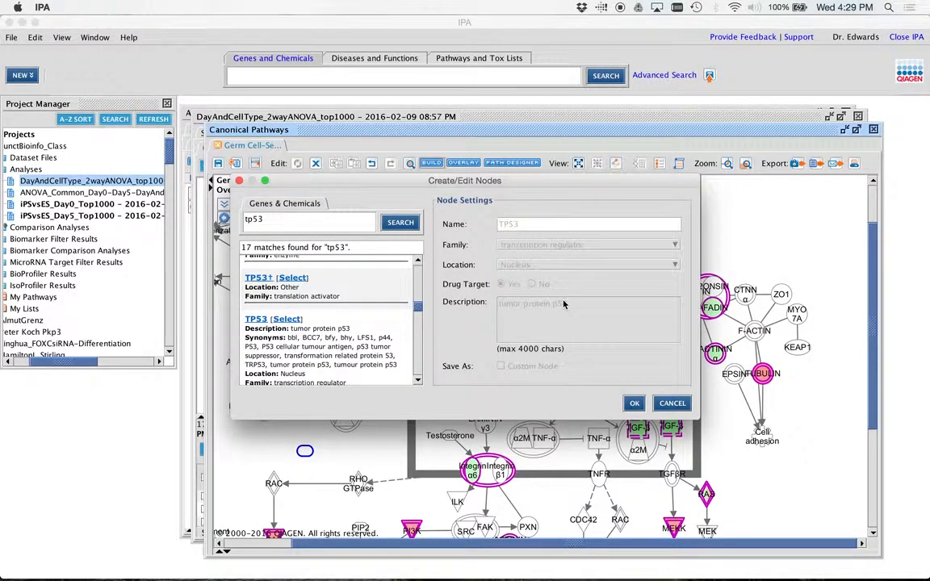
left_click(635, 405)
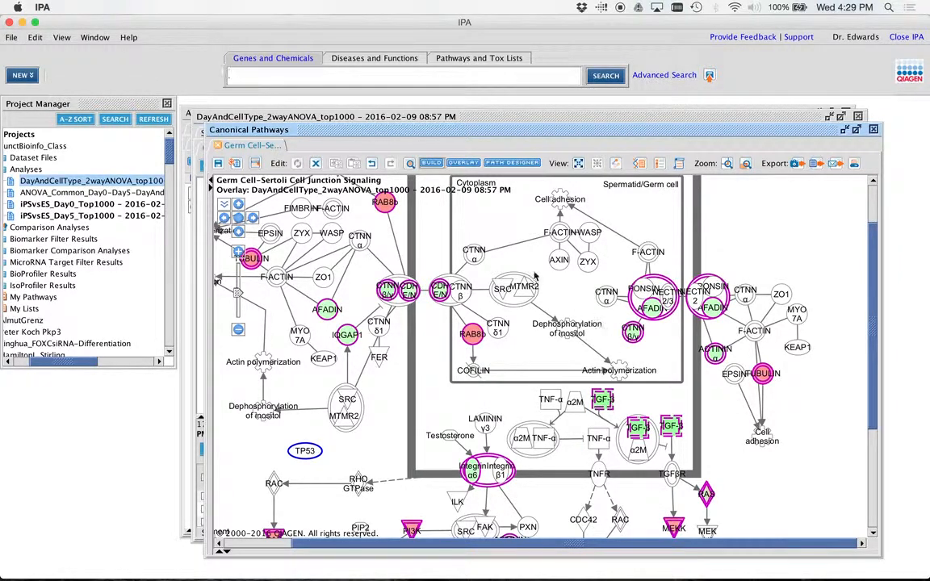
Step: Connect TP53 to the pathway's molecules using direct and indirect interactions, and move its node closer to the thick cell boundary
left_click(434, 163)
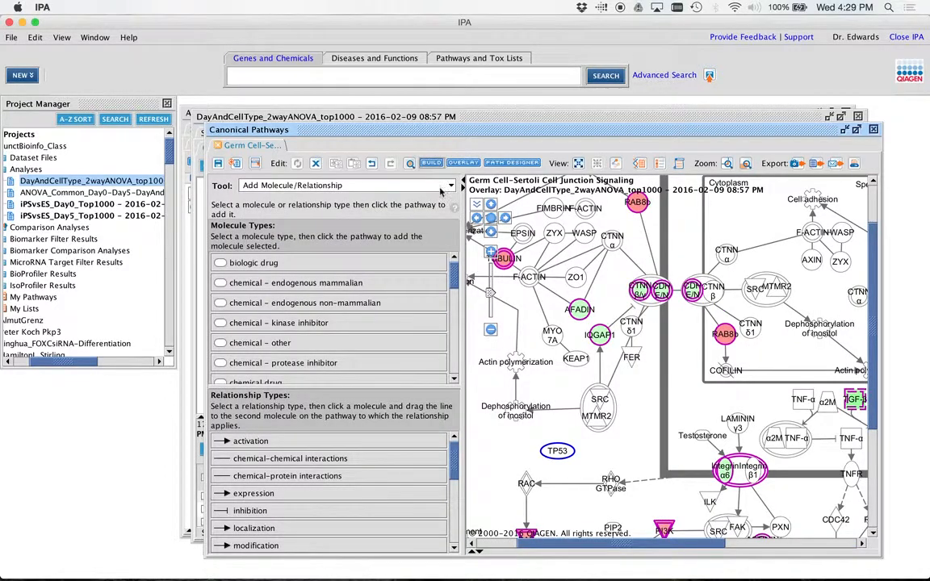
left_click(450, 186)
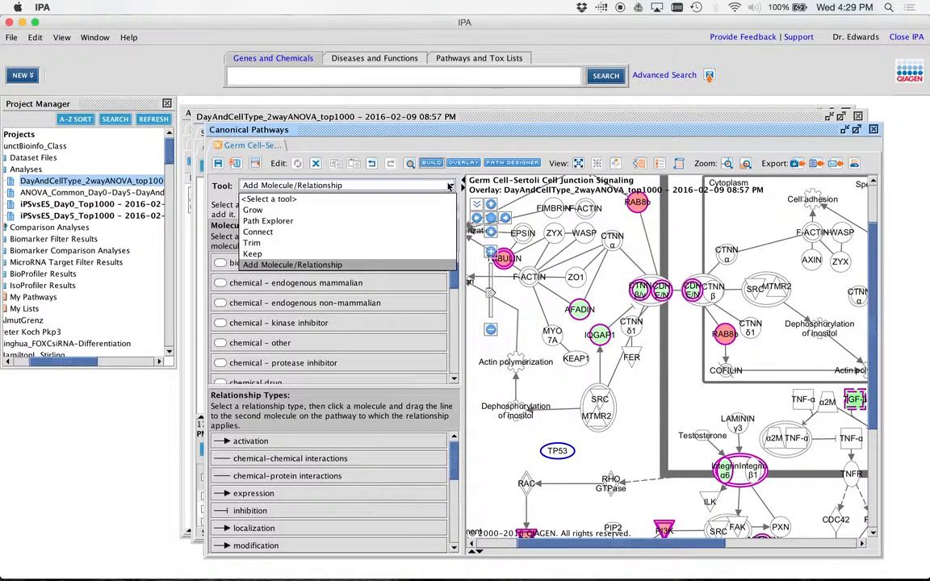
left_click(376, 232)
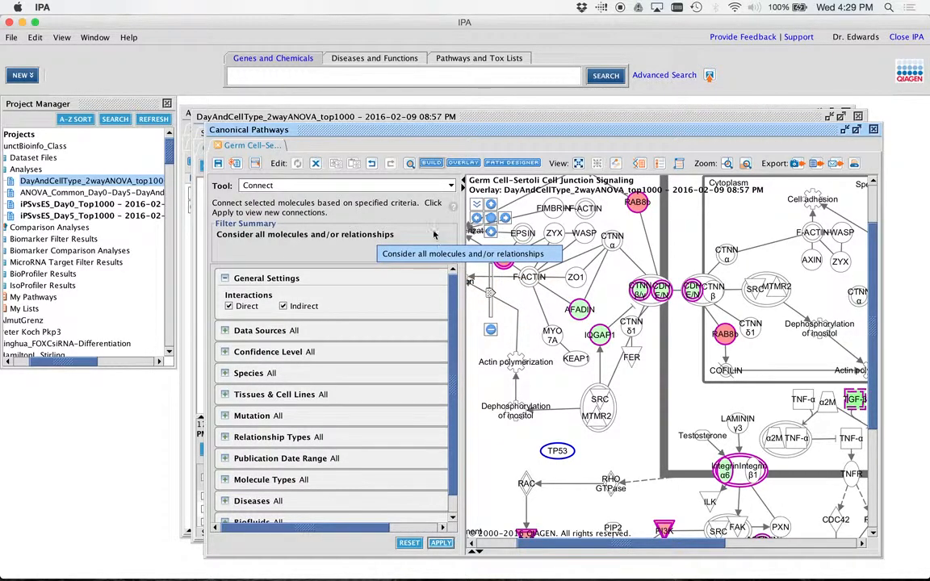
scroll(412, 298, "down", 1)
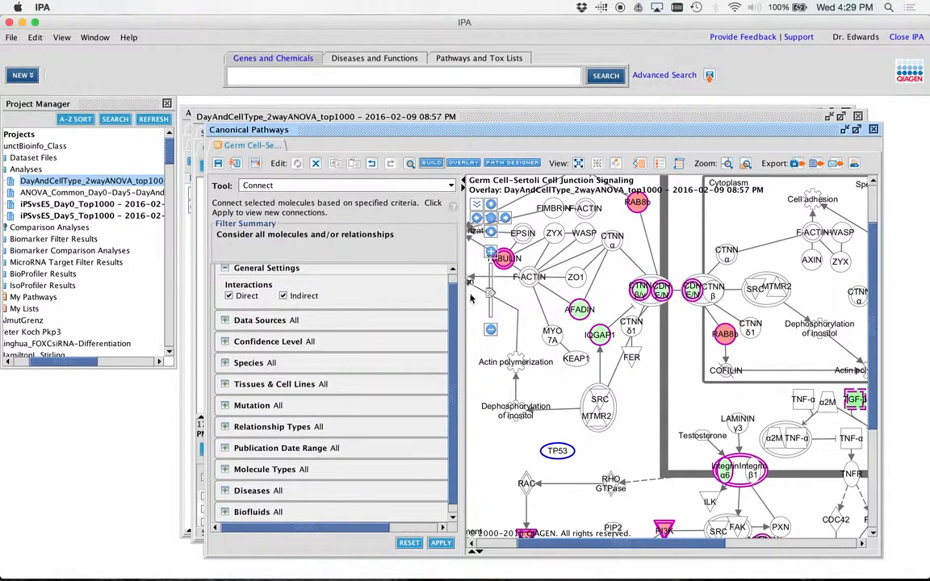
scroll(452, 336, "down", 1)
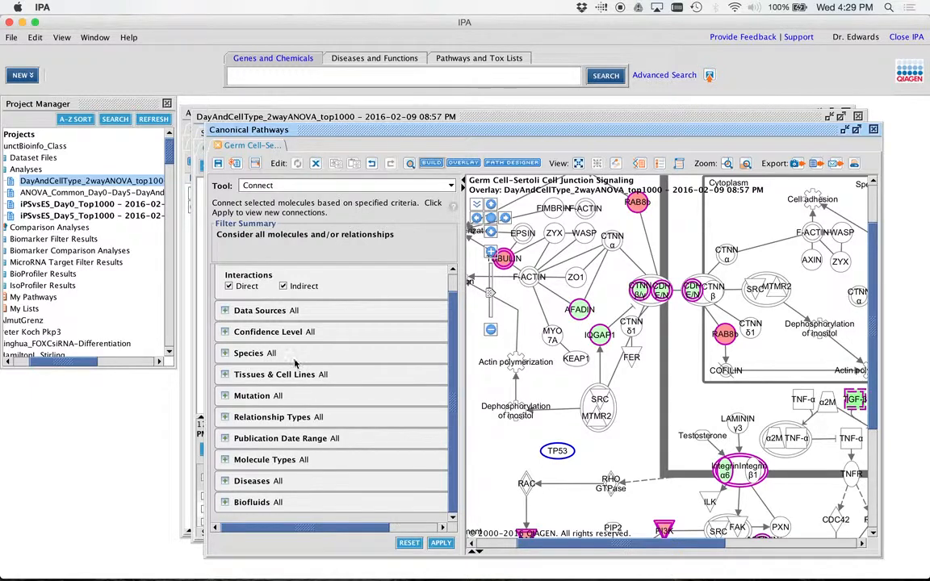
left_click(443, 544)
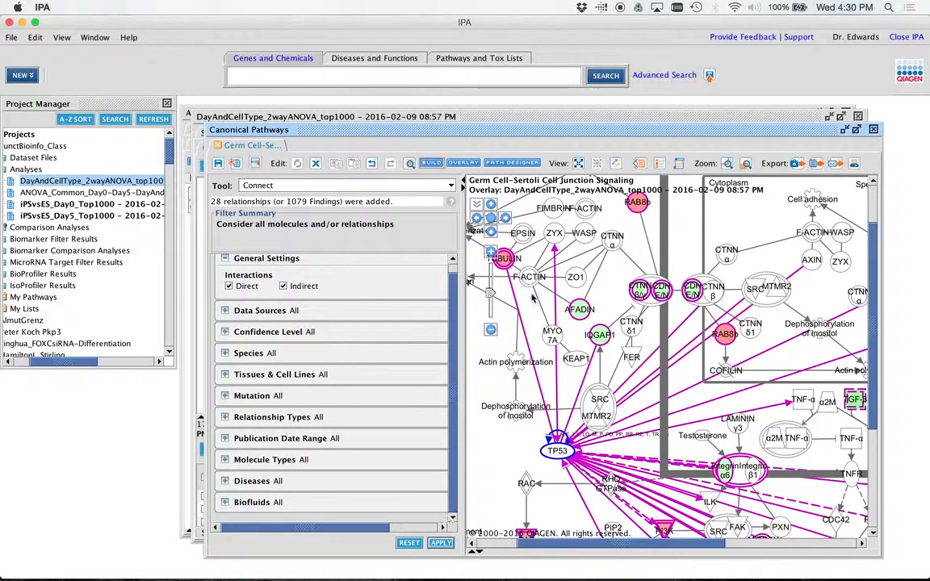
left_click(464, 180)
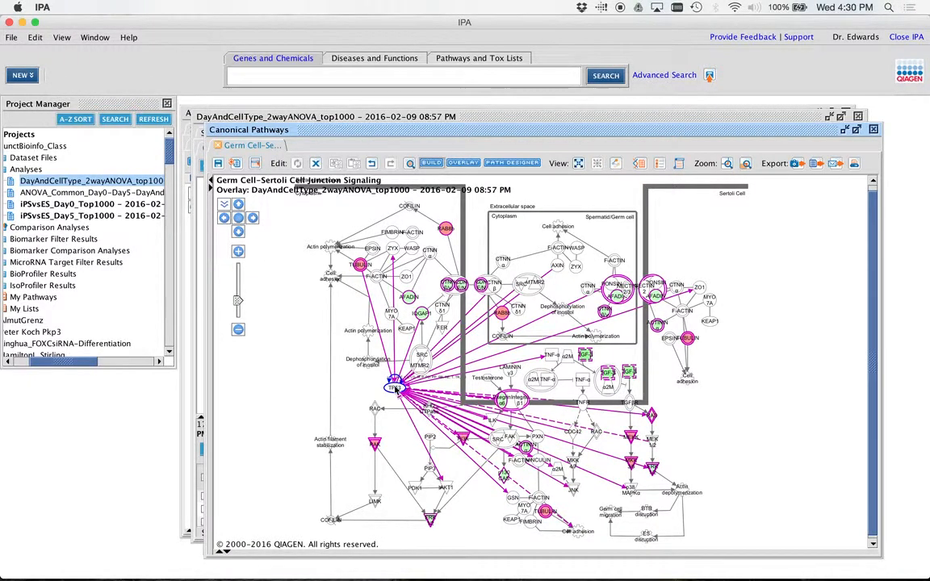
left_click_drag(396, 387, 443, 388)
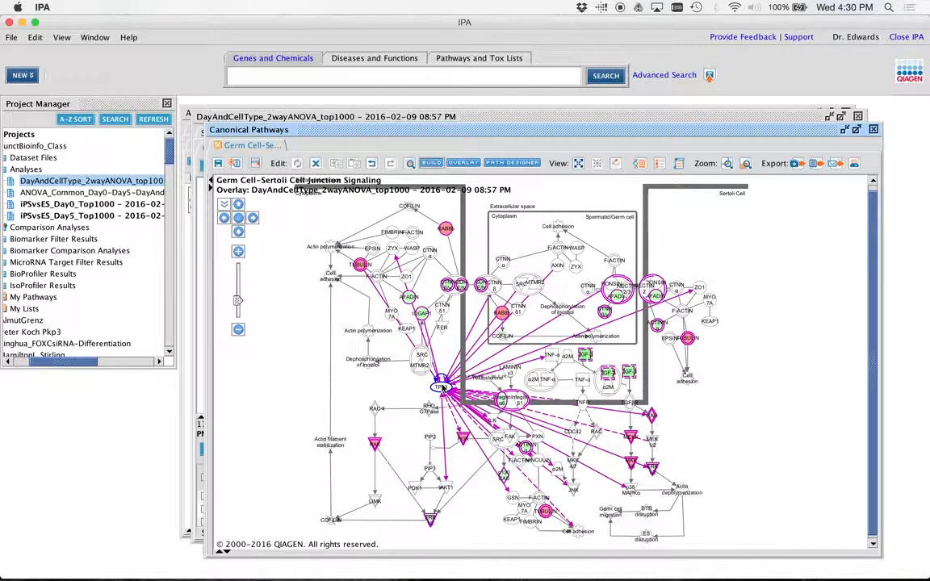
Step: Close the pathway diagram, discarding its changes, and show the analysis's list of networks
left_click(873, 131)
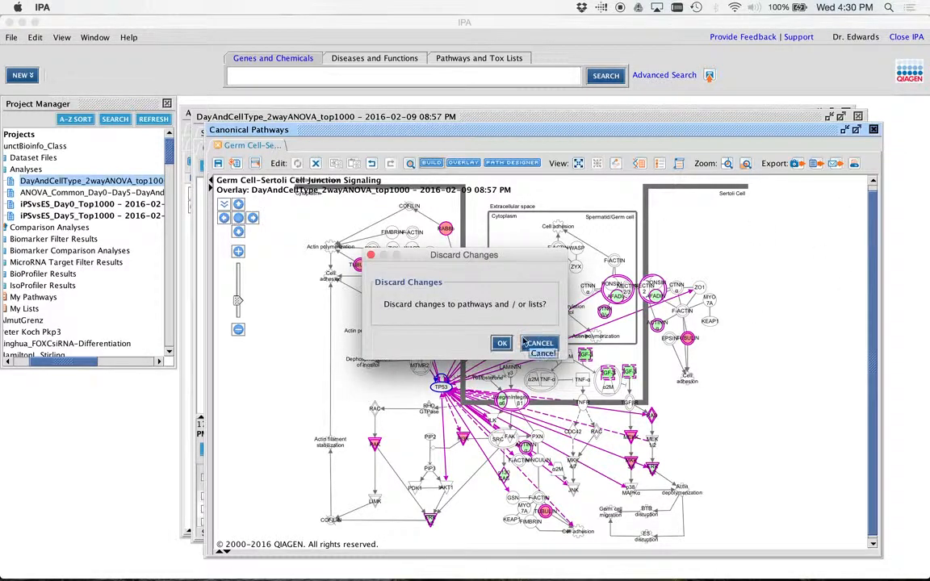
left_click(499, 344)
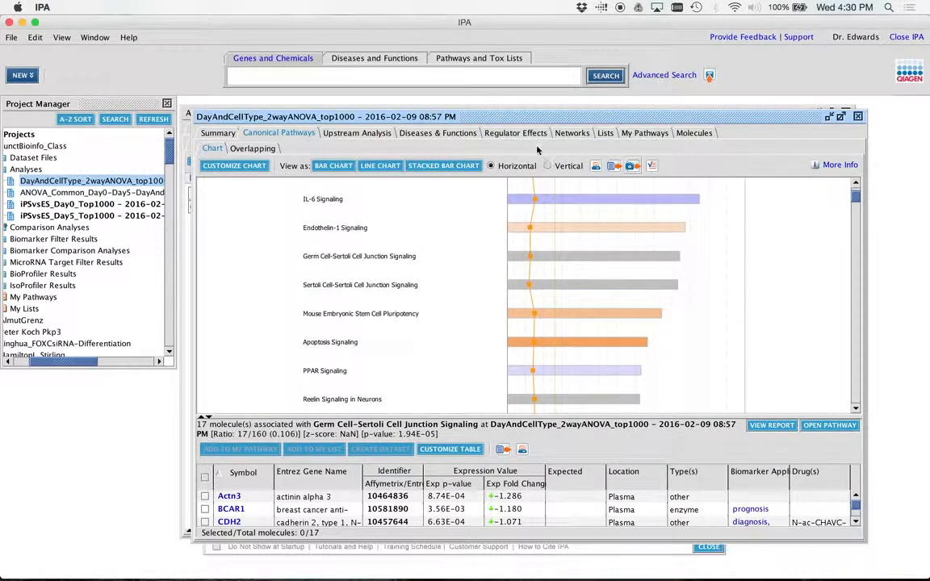
left_click(571, 133)
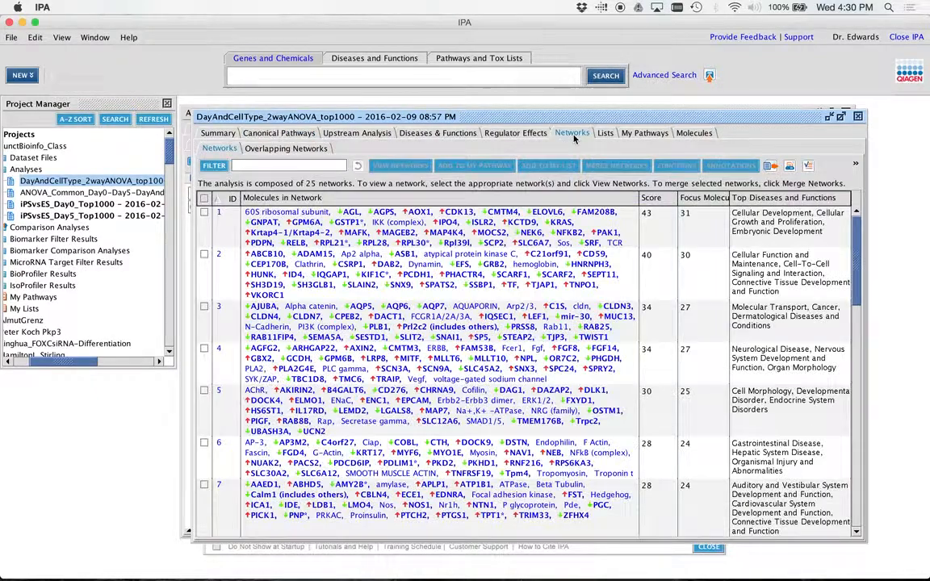